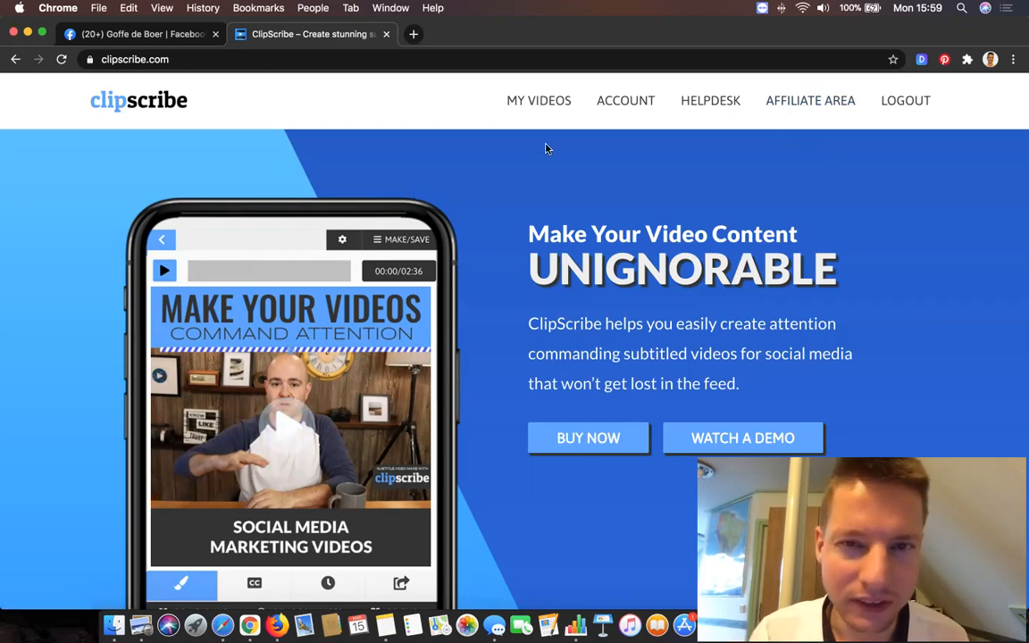
Open the uploaded videos list and start a new video from the "Going For Gold" project.
click(542, 102)
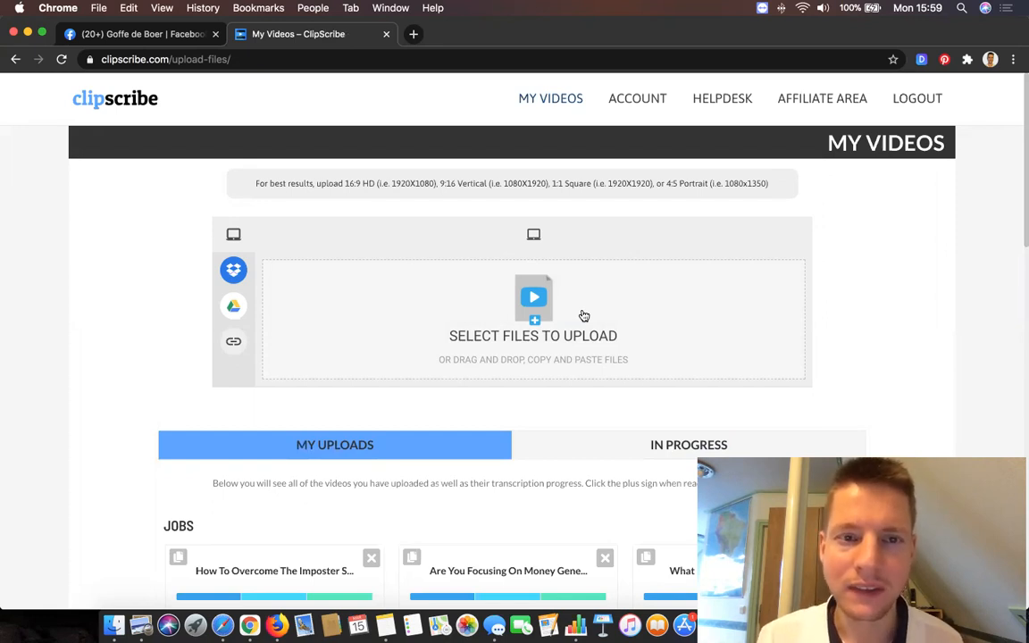
scroll(466, 382, down, 7)
scroll(466, 383, down, 17)
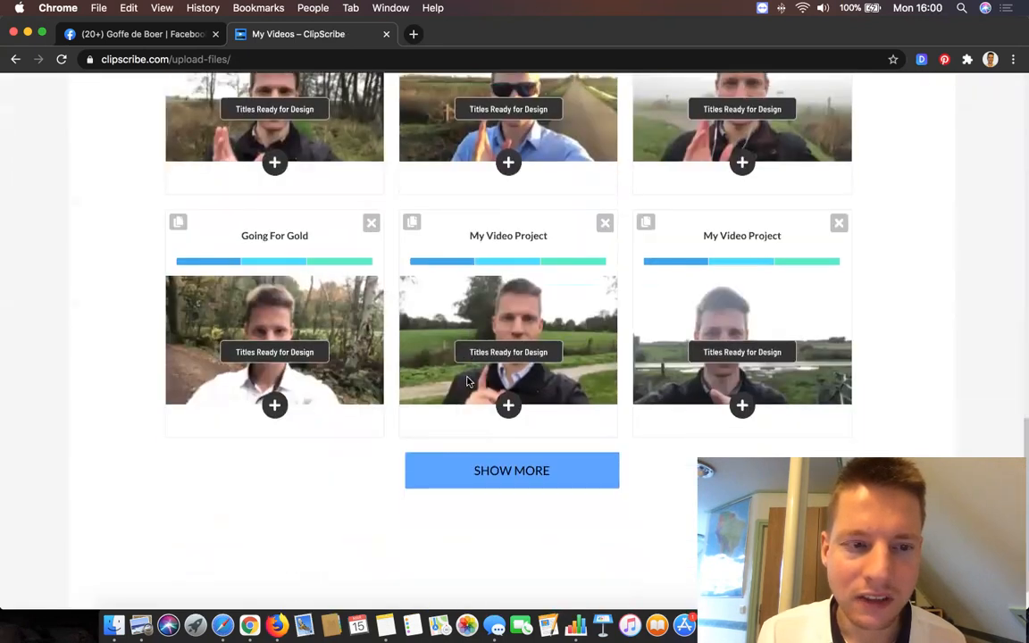
click(272, 407)
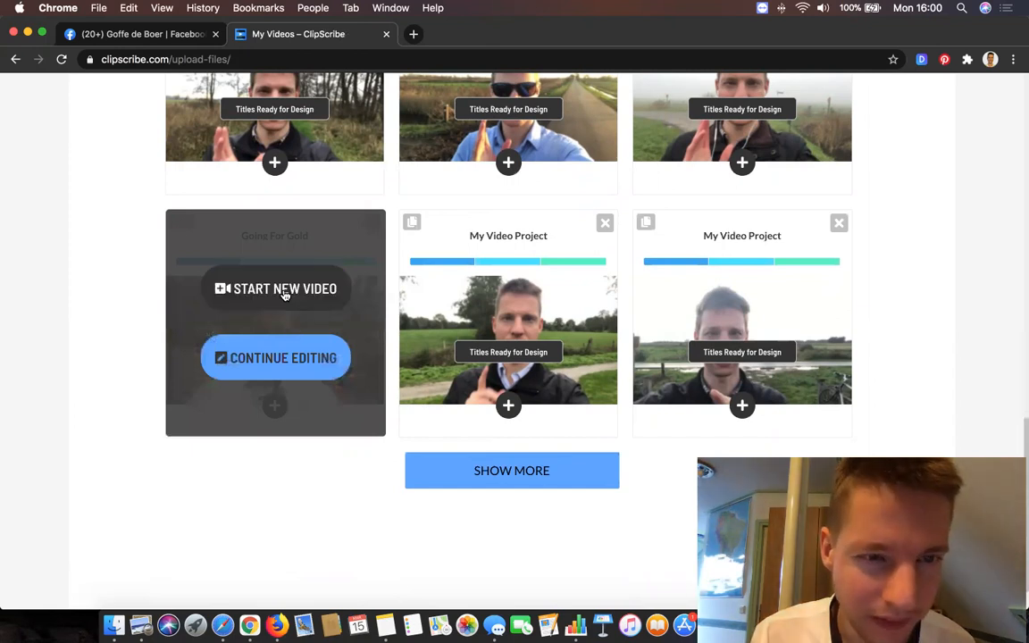
click(285, 293)
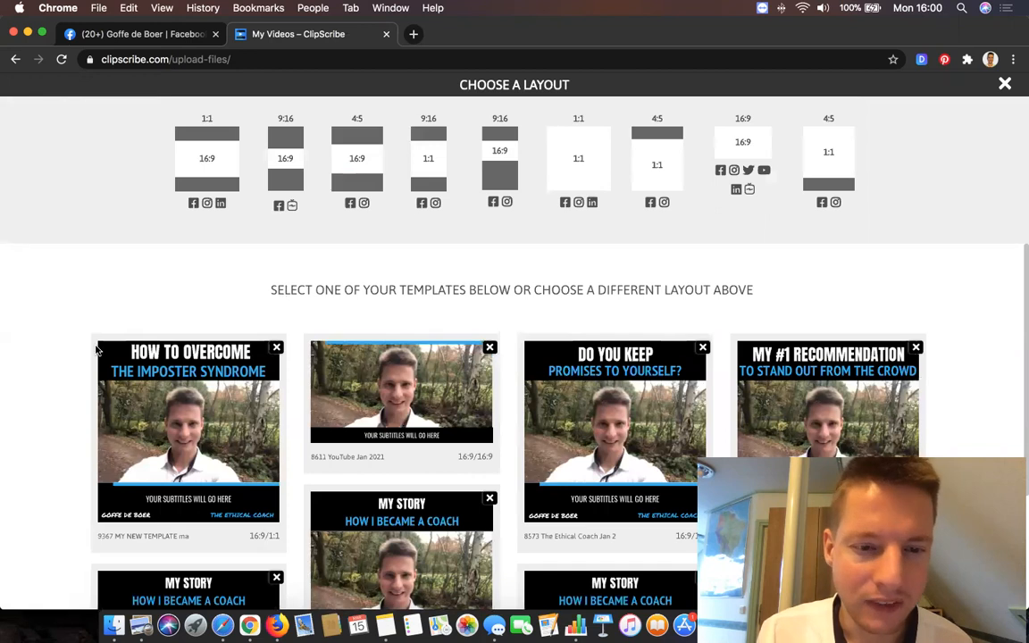
Look through the saved templates and apply the 16:9/1:1 "How to Overcome the Imposter Syndrome" template.
scroll(97, 350, down, 5)
scroll(96, 350, down, 3)
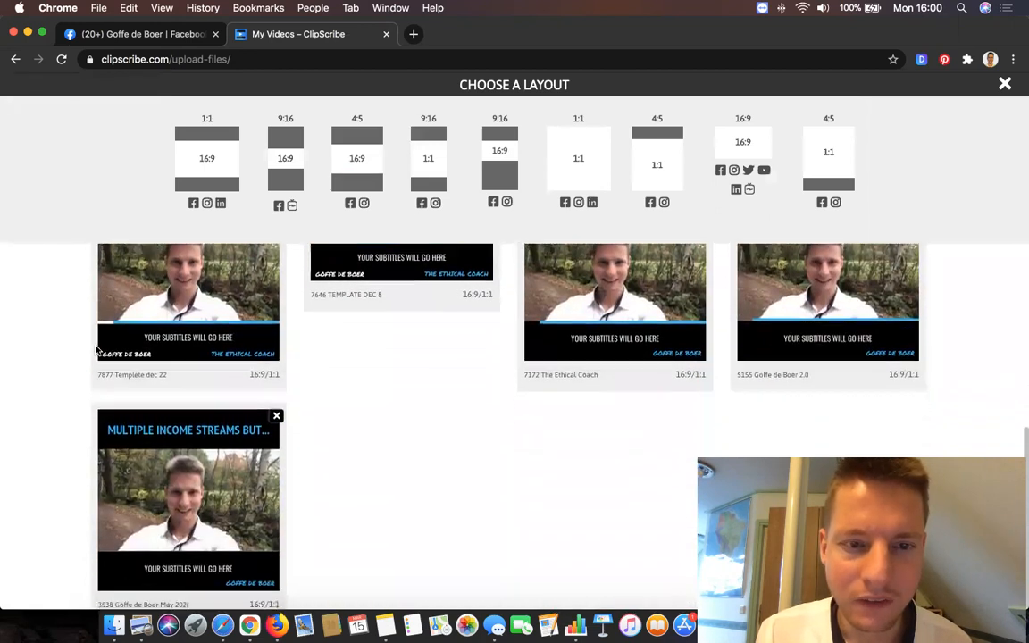
scroll(140, 387, up, 8)
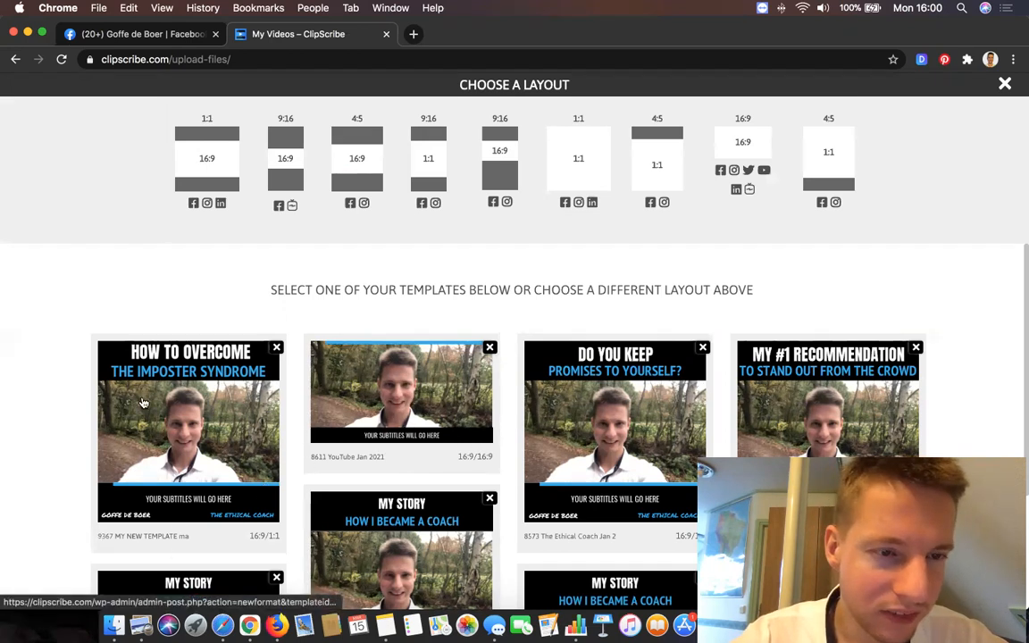
click(183, 380)
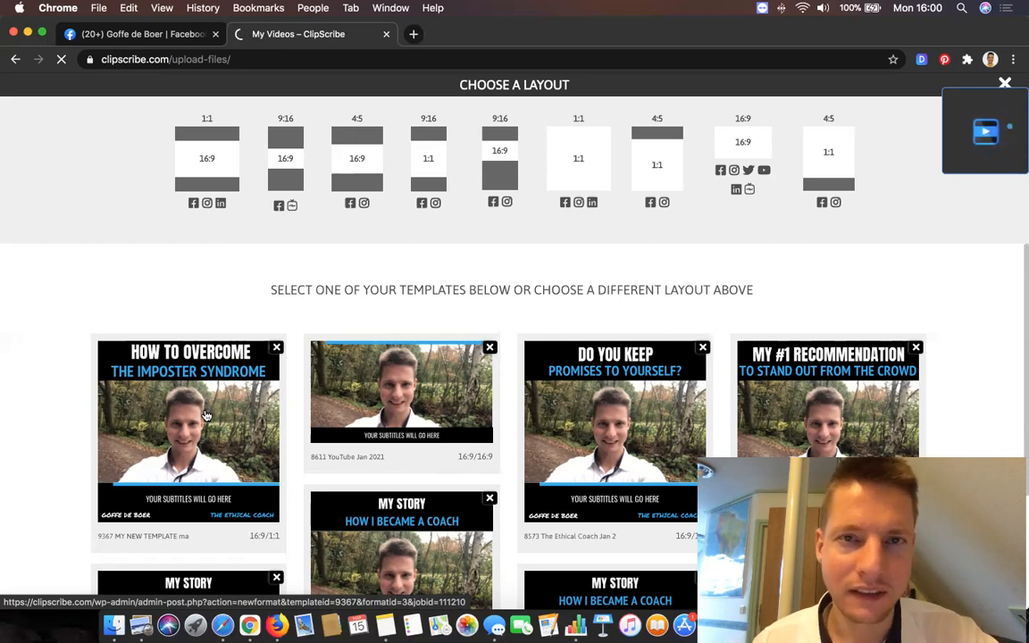
click(206, 416)
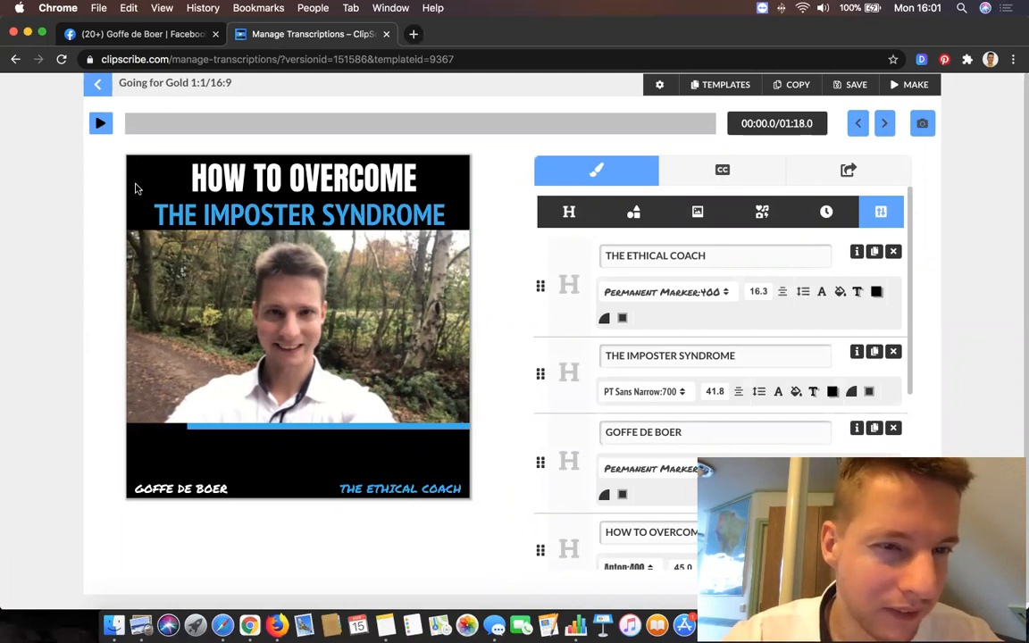
Change the top bar's fill color to pure red, rgb(255, 0, 0).
scroll(710, 407, down, 3)
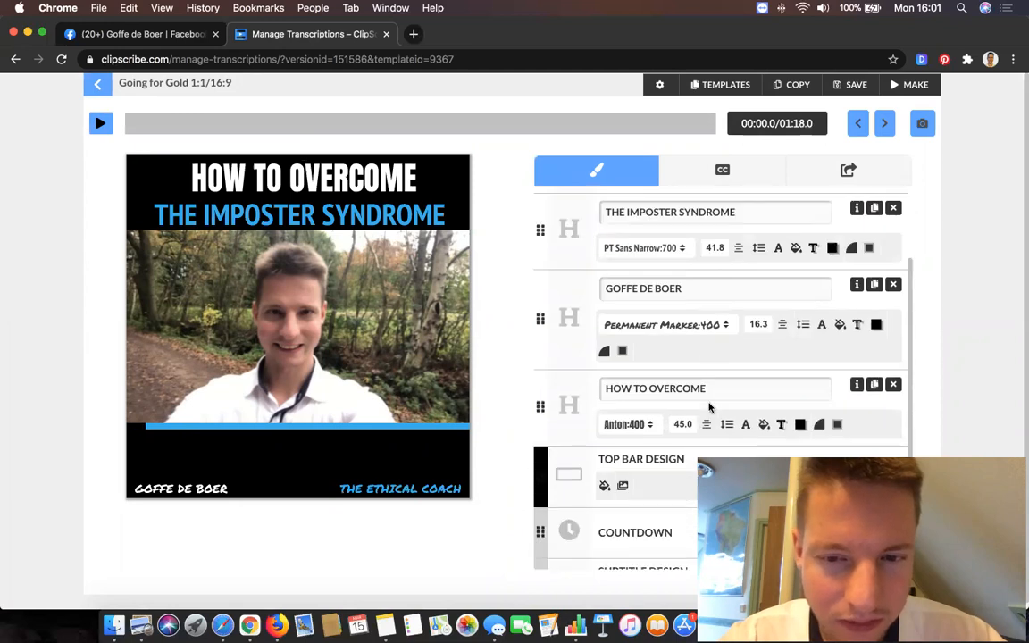
scroll(710, 406, down, 5)
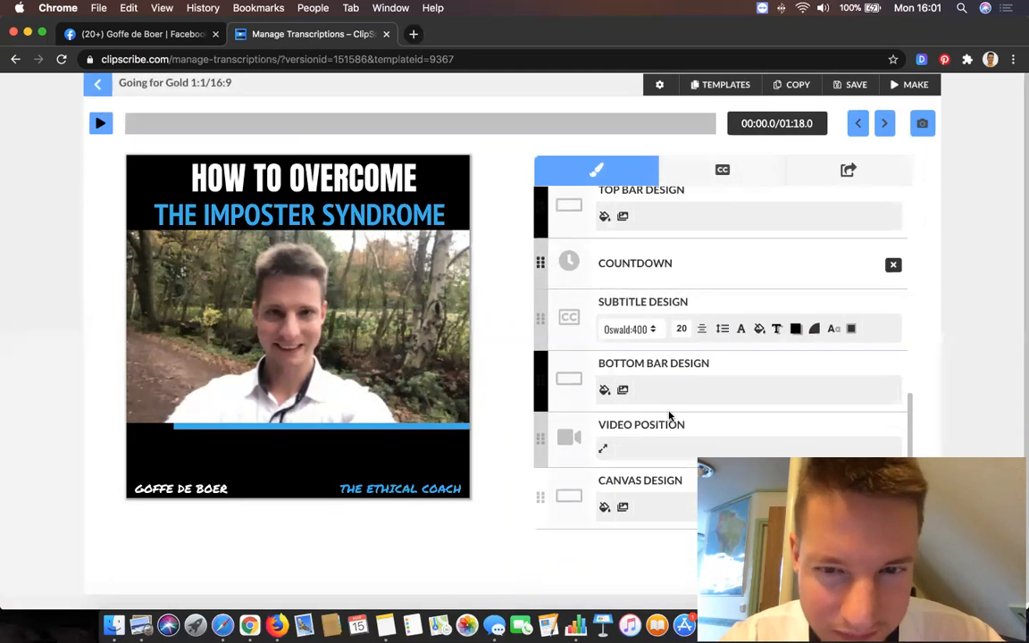
scroll(670, 415, up, 1)
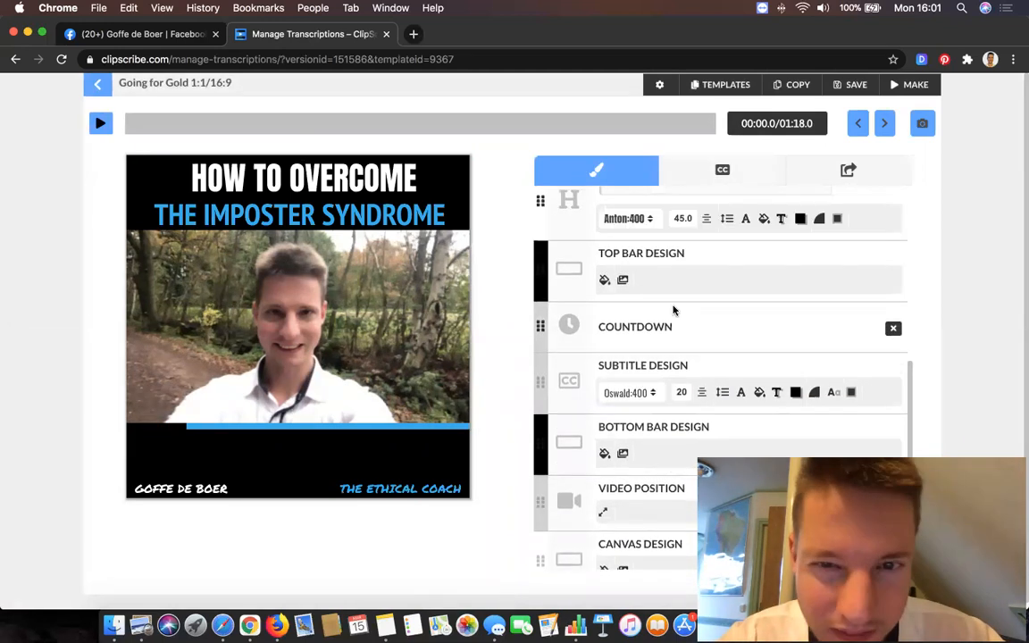
click(604, 280)
mouse_move(728, 319)
mouse_down()
mouse_move(735, 298)
mouse_move(828, 249)
mouse_up()
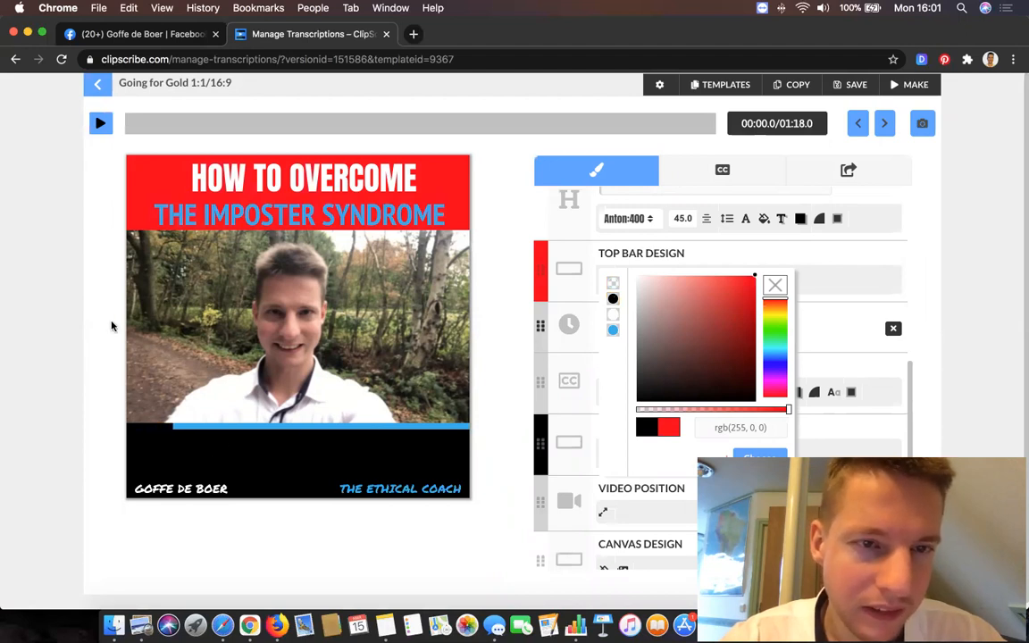
click(69, 288)
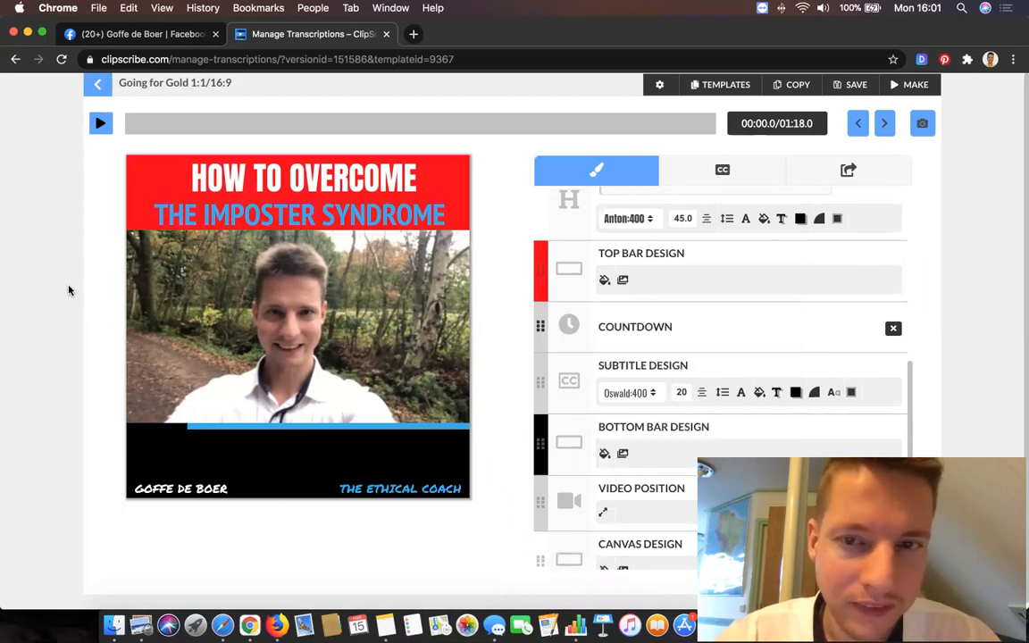
Move the "THE ETHICAL COACH" text and the presenter's name text slightly upward and inward within the black bottom bar.
click(353, 487)
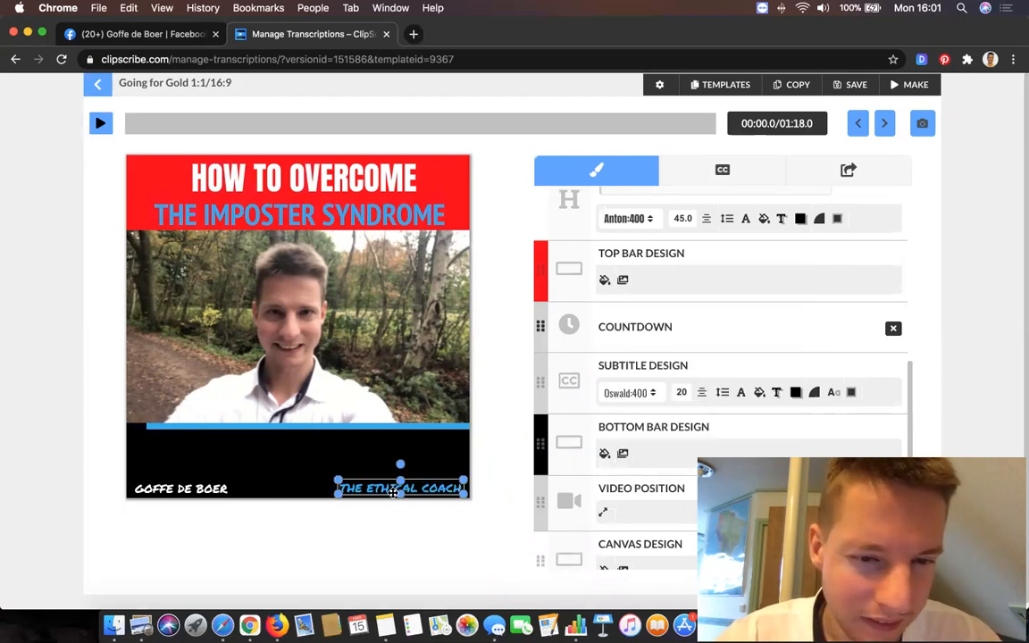
drag(338, 479, 292, 459)
click(179, 488)
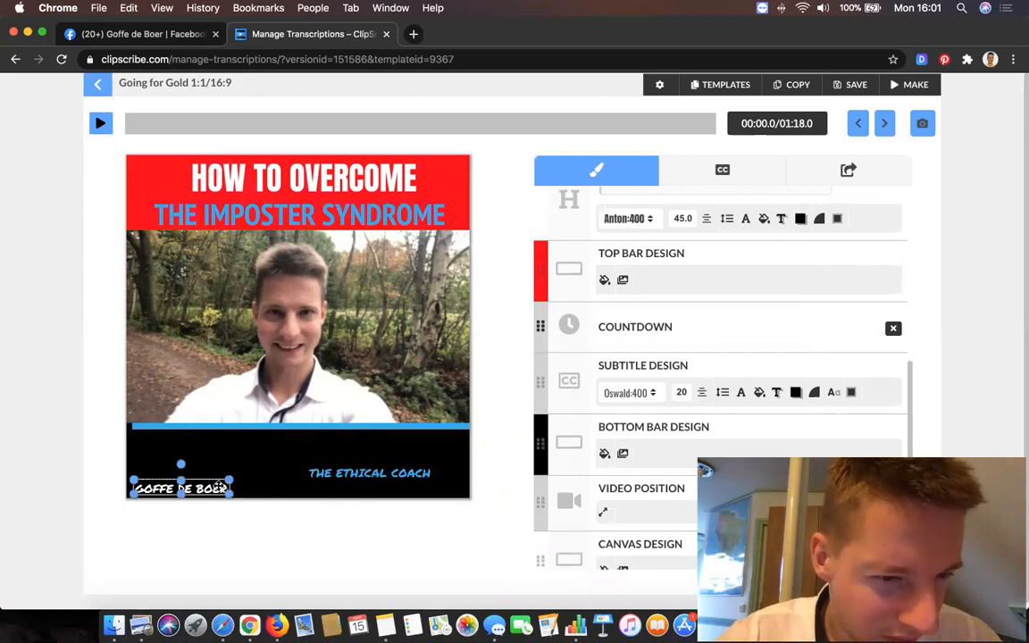
drag(229, 479, 260, 459)
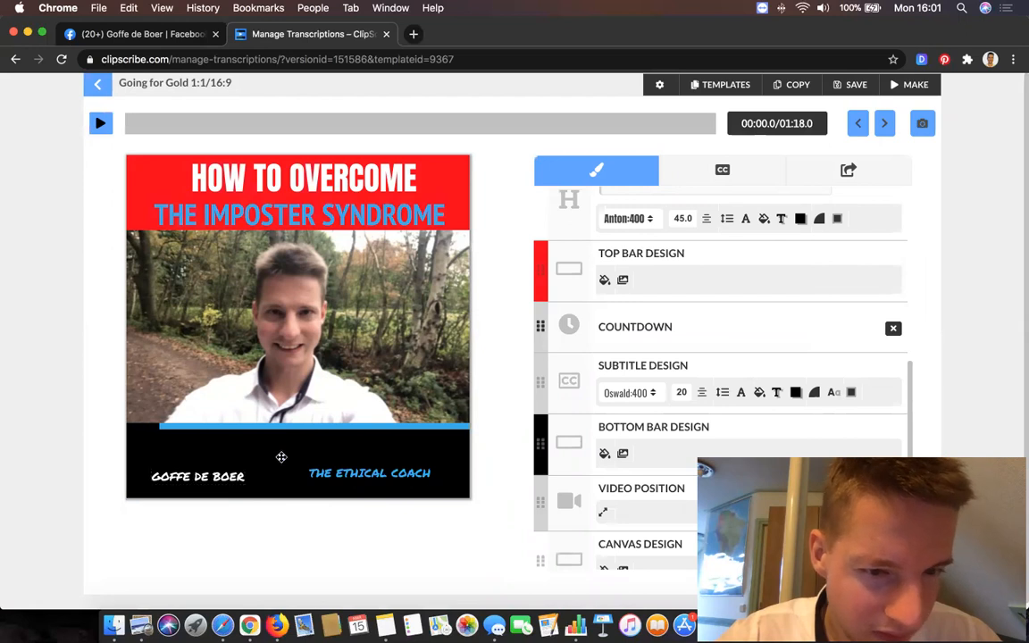
click(323, 479)
click(114, 444)
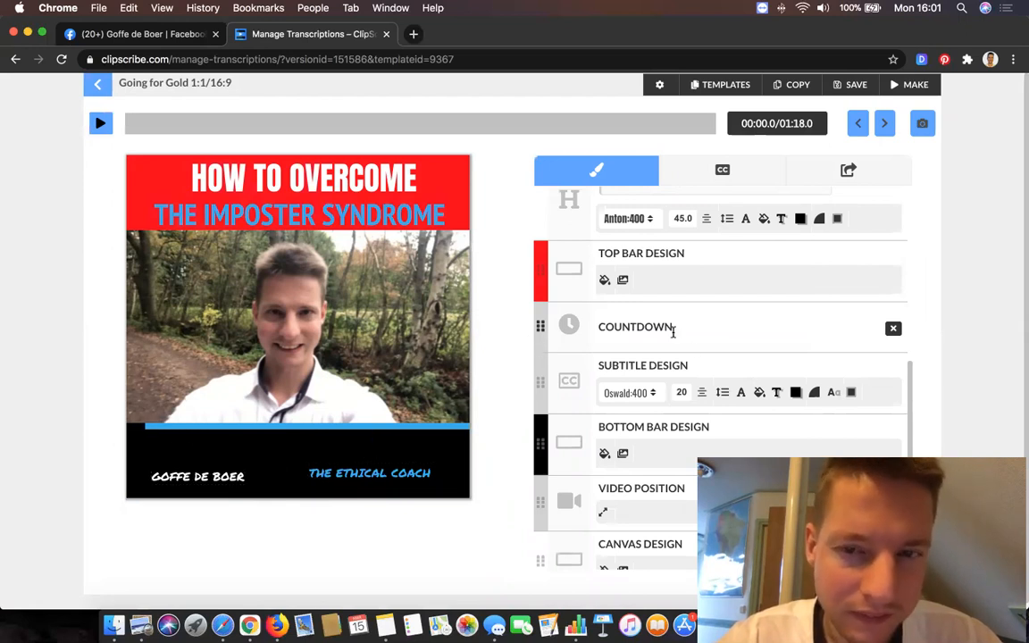
Reduce the font size of the "THE IMPOSTER SYNDROME" heading to 21.6.
scroll(693, 349, up, 5)
scroll(696, 349, down, 3)
scroll(693, 349, up, 5)
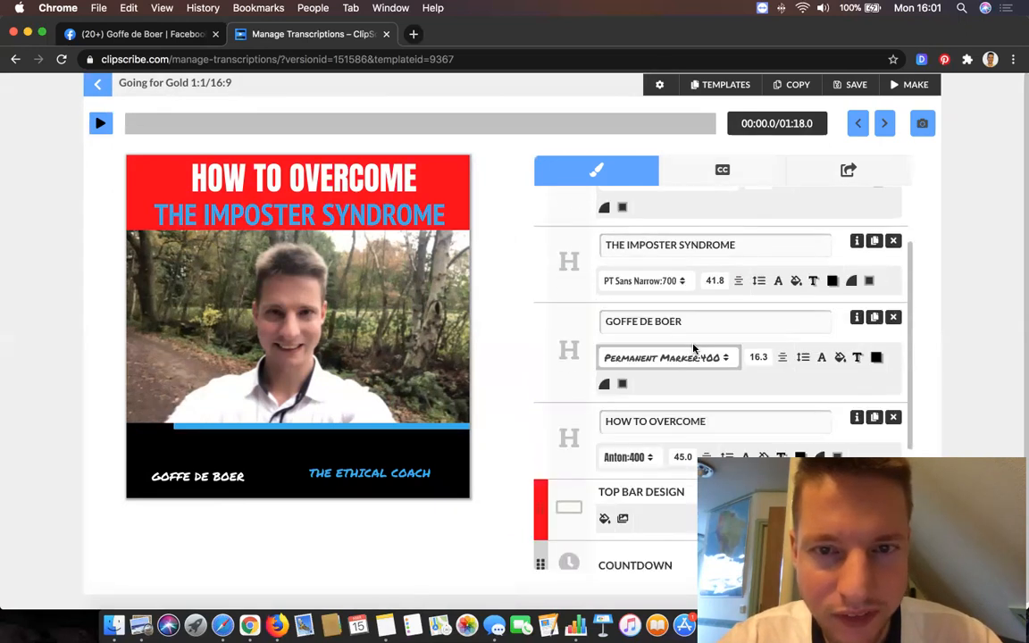
click(717, 359)
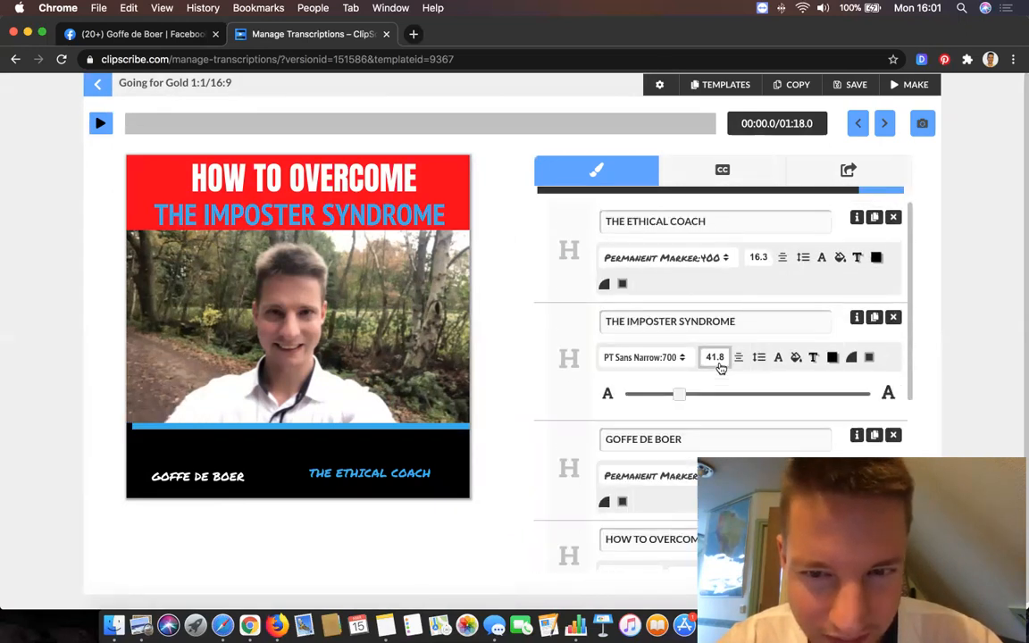
mouse_move(683, 393)
mouse_down()
mouse_move(788, 406)
mouse_move(682, 406)
mouse_up()
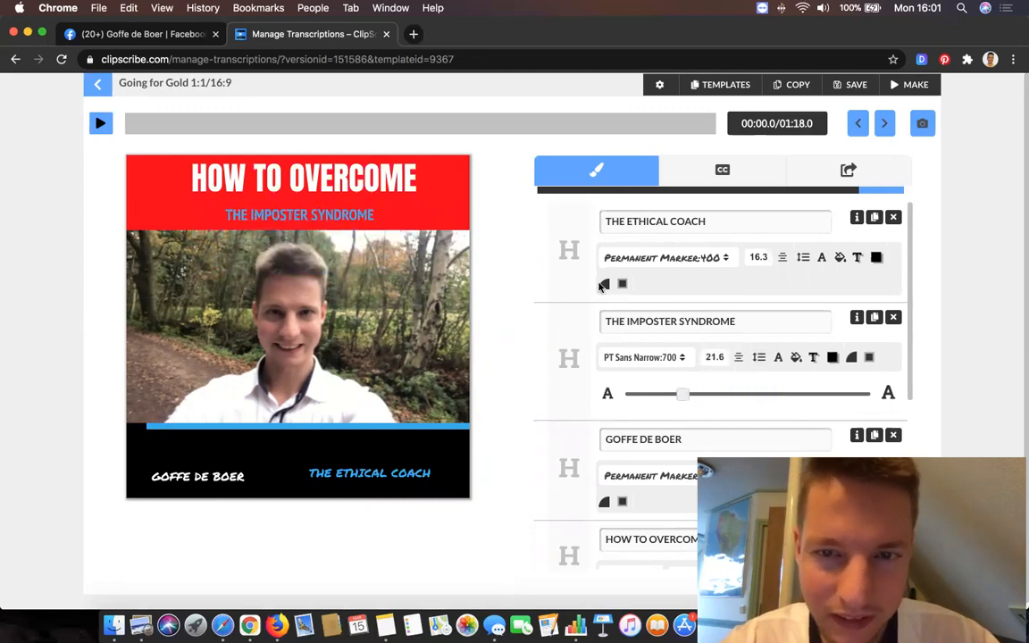
Review the video's subtitle blocks and their timings from beginning to end, along with the available caption options.
click(701, 170)
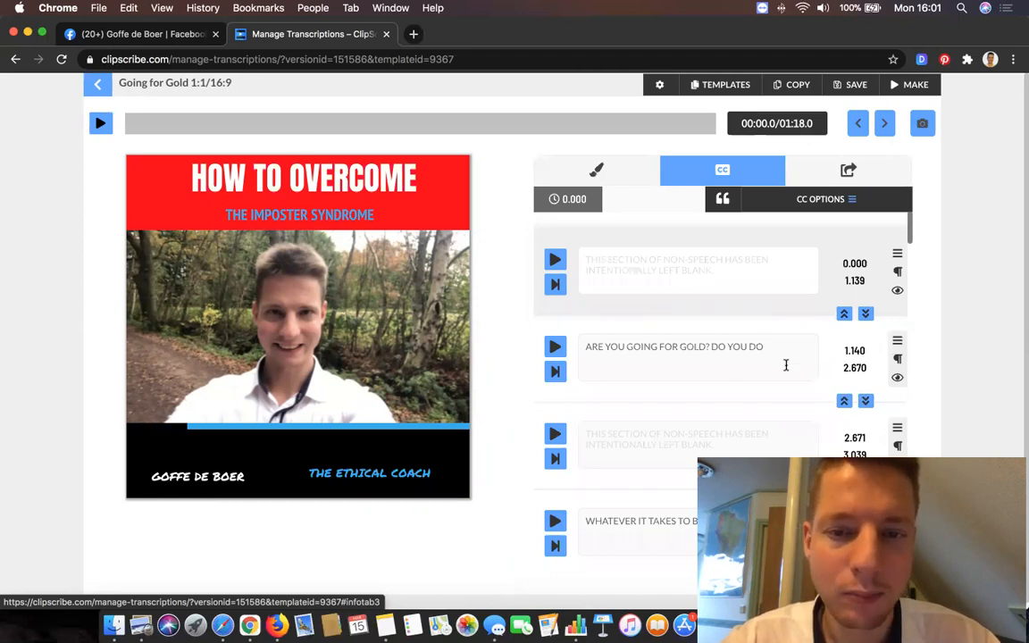
scroll(786, 365, down, 2)
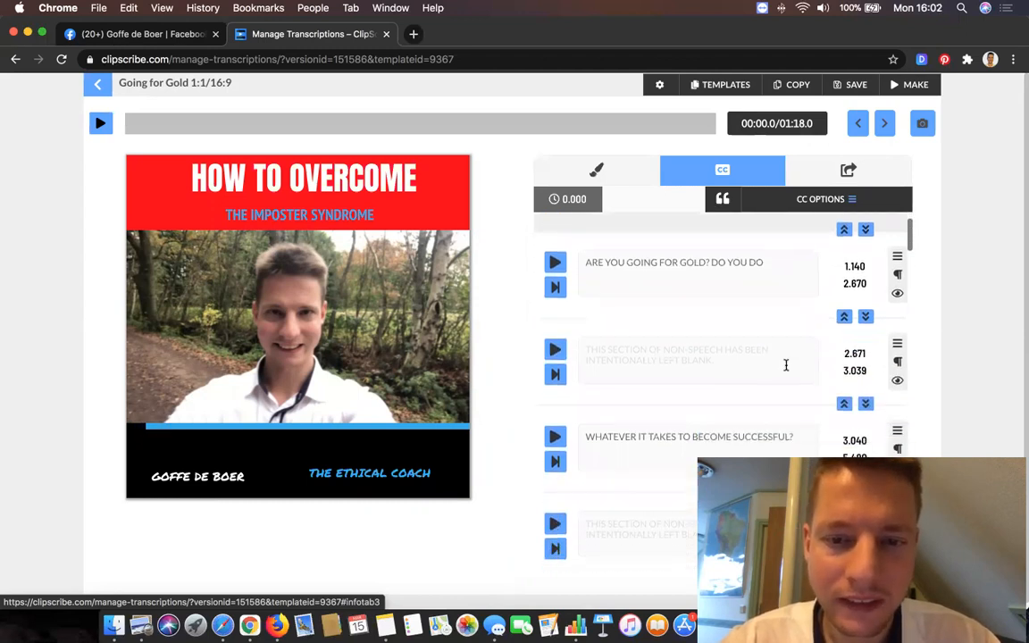
scroll(786, 364, down, 6)
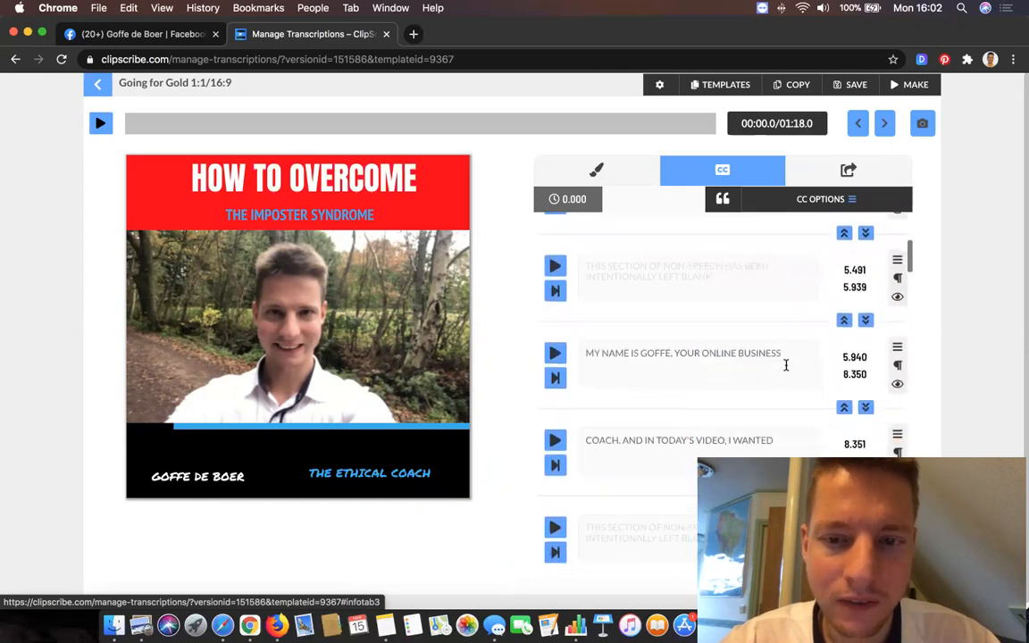
scroll(786, 364, down, 8)
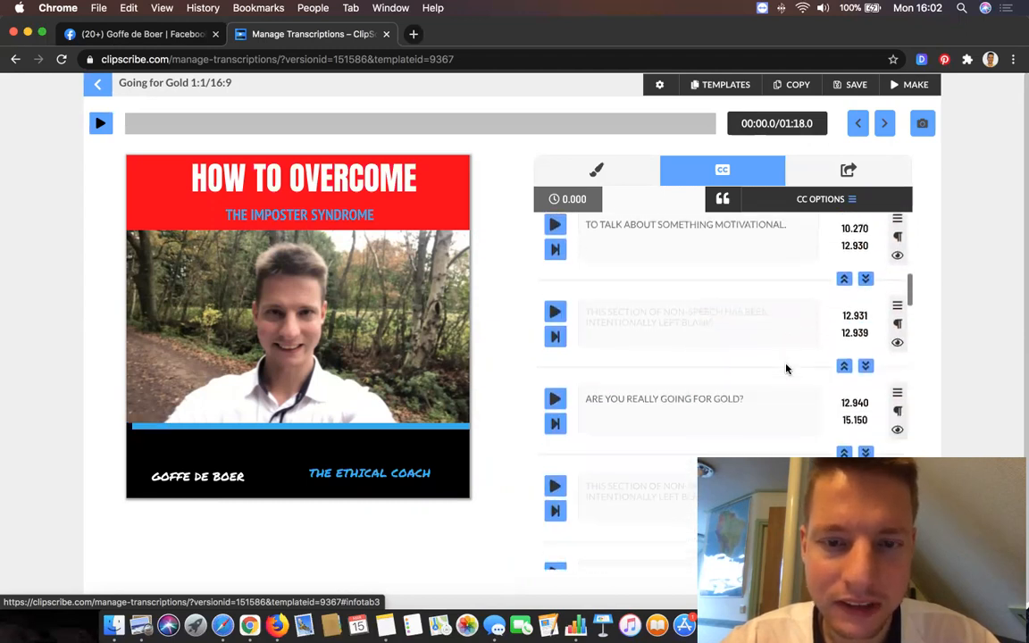
scroll(786, 368, down, 12)
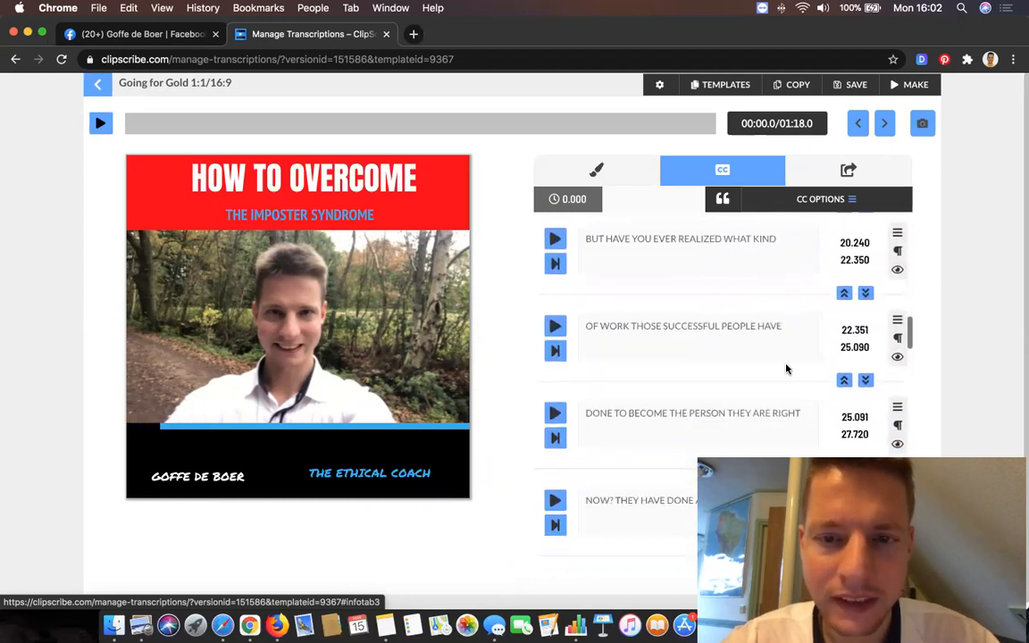
scroll(786, 368, down, 14)
scroll(786, 366, down, 15)
scroll(786, 364, down, 10)
scroll(786, 364, down, 2)
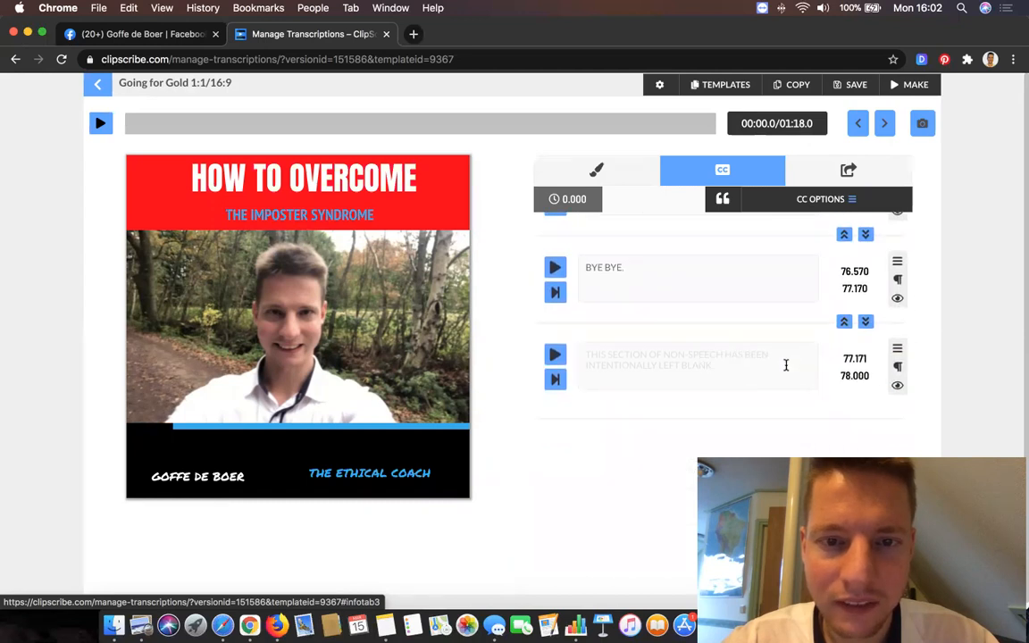
scroll(730, 406, up, 15)
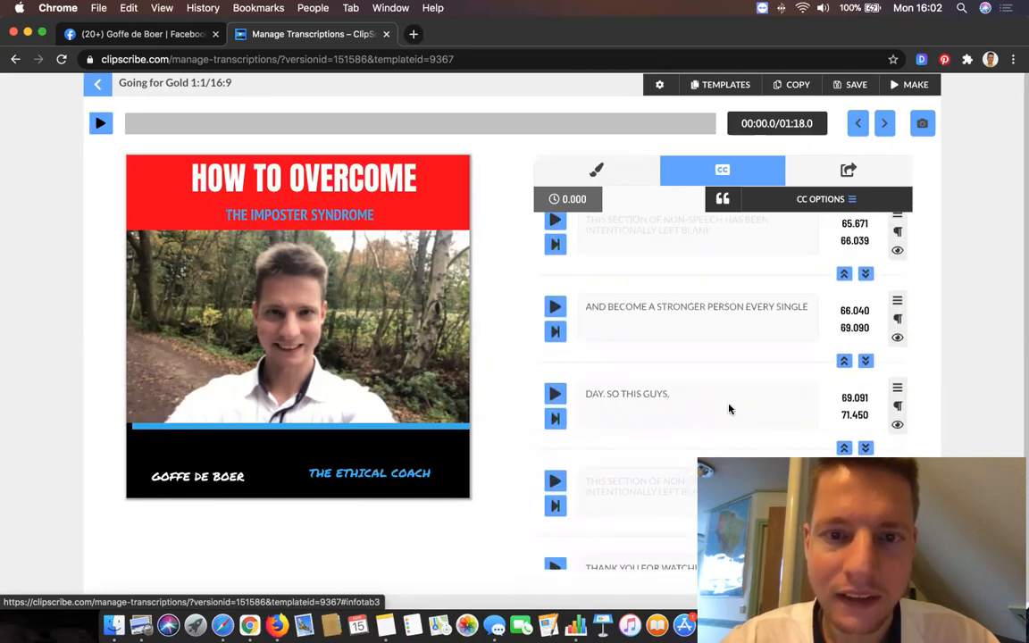
scroll(729, 408, up, 15)
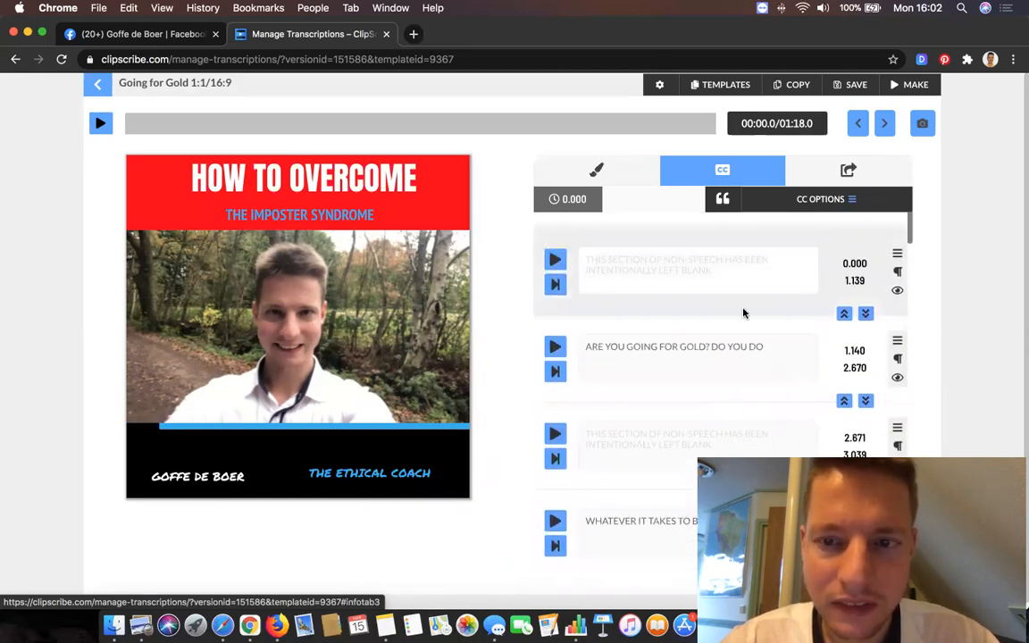
click(217, 444)
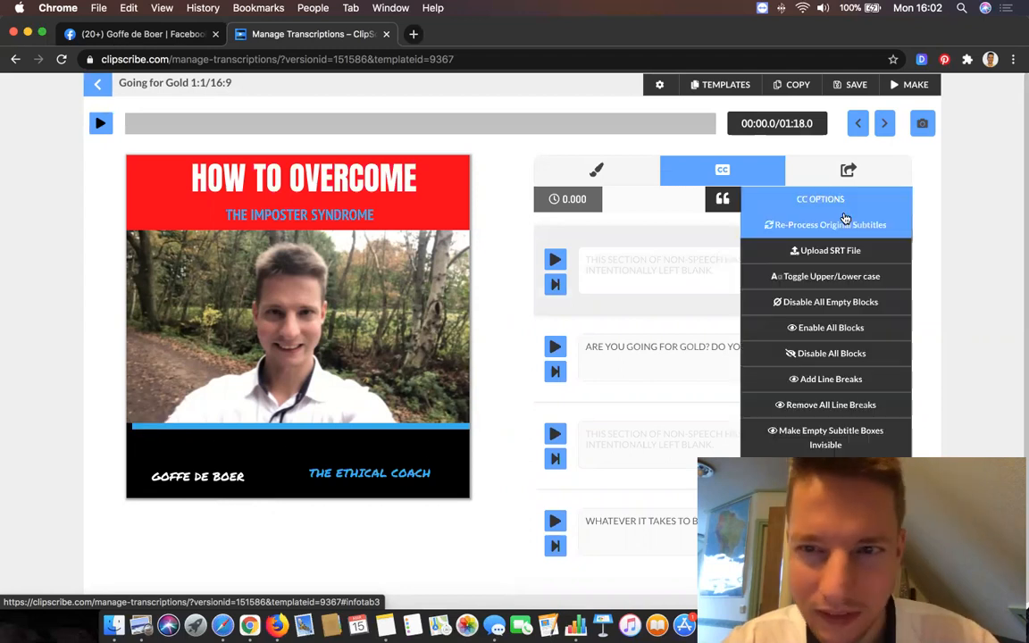
Replace the blue countdown bar with the orange one and position it along the boundary between the video and the bottom bar.
click(611, 170)
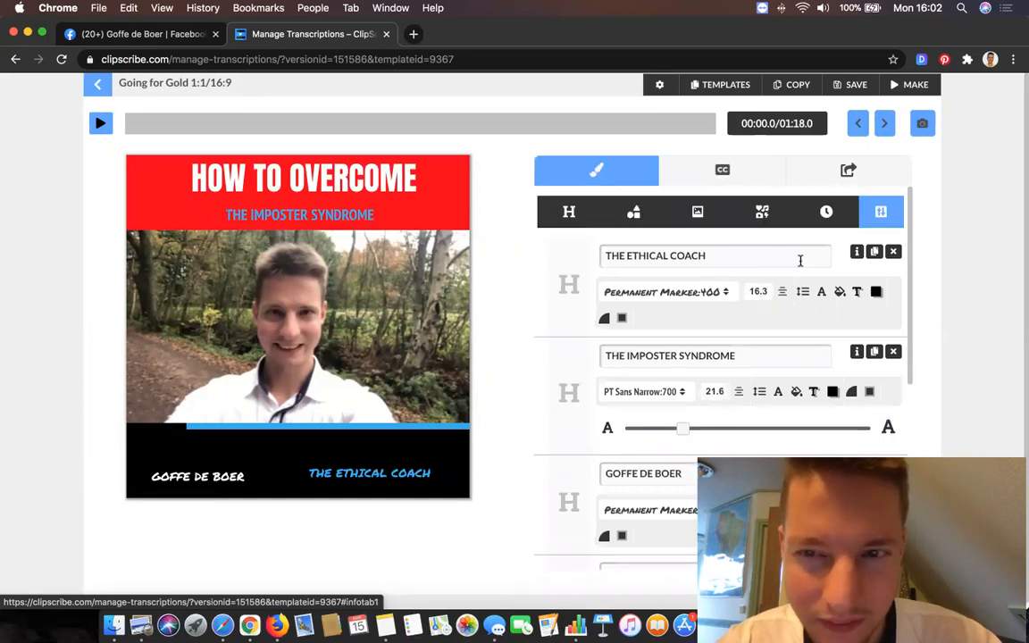
click(826, 219)
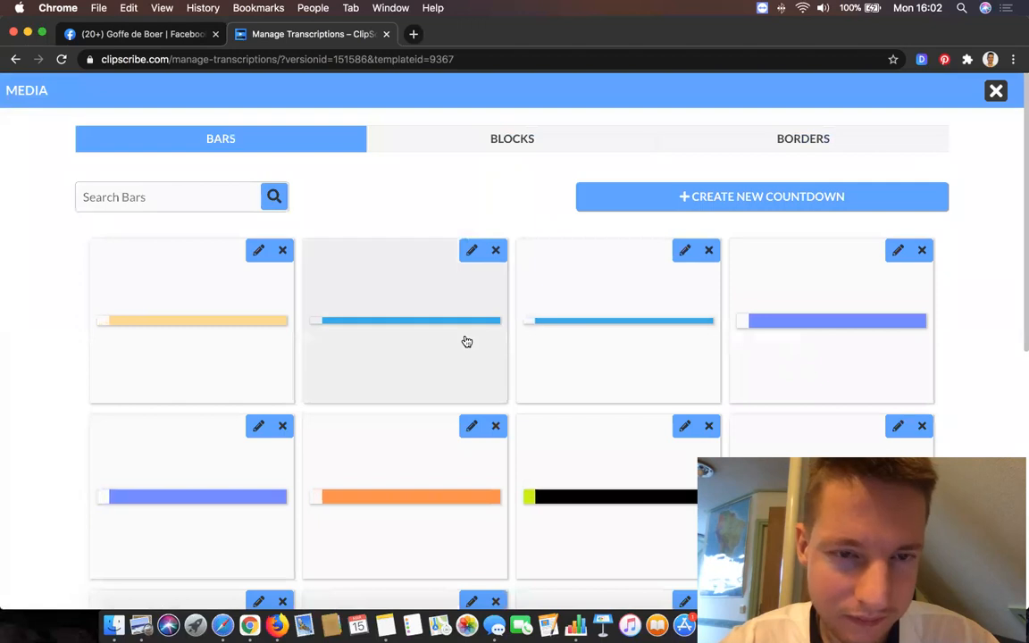
scroll(194, 313, down, 1)
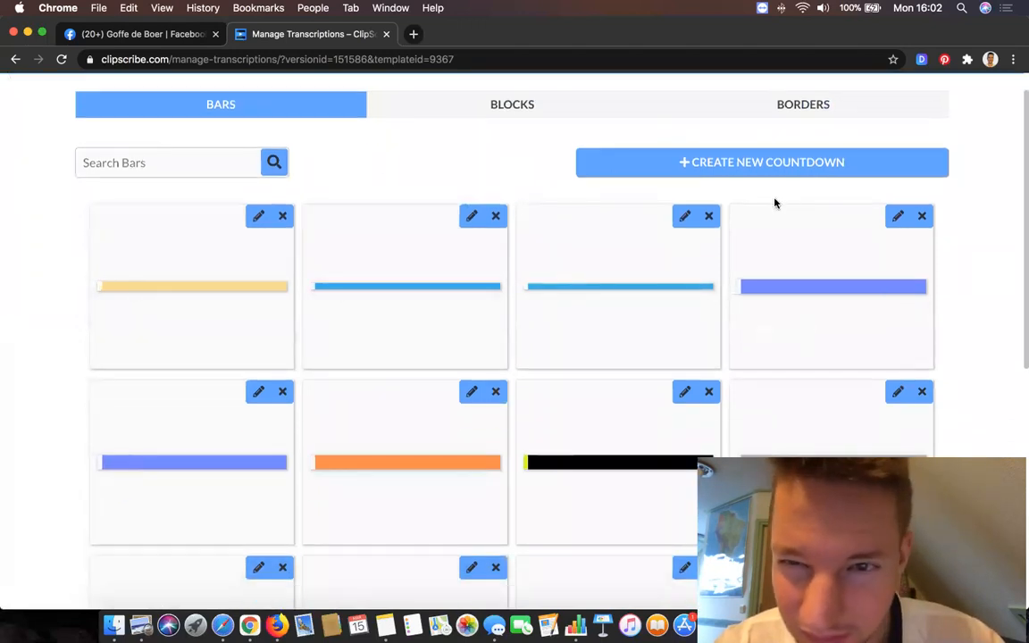
scroll(435, 190, up, 1)
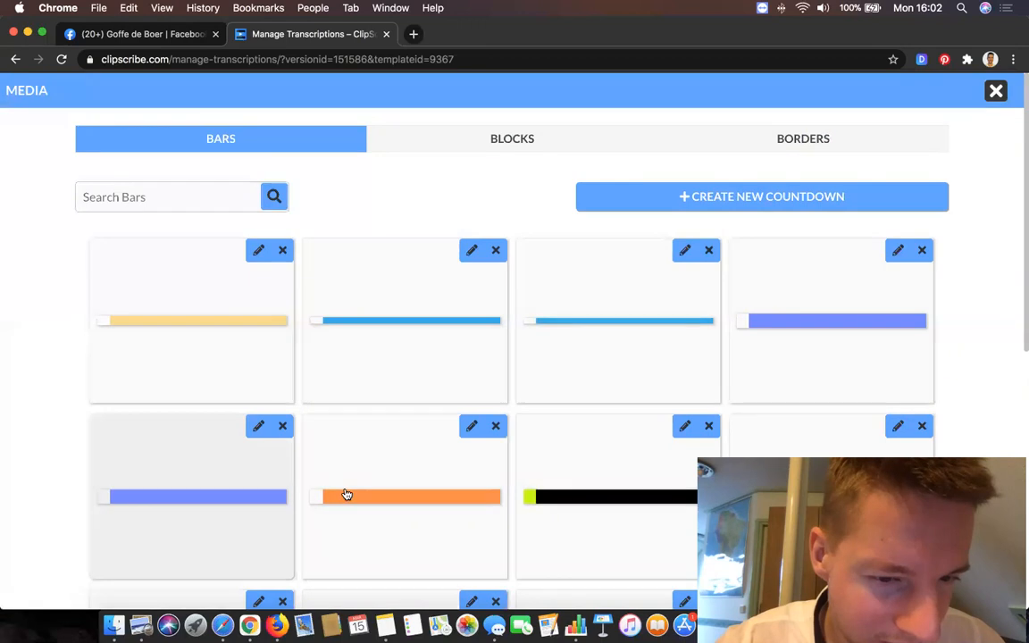
click(404, 434)
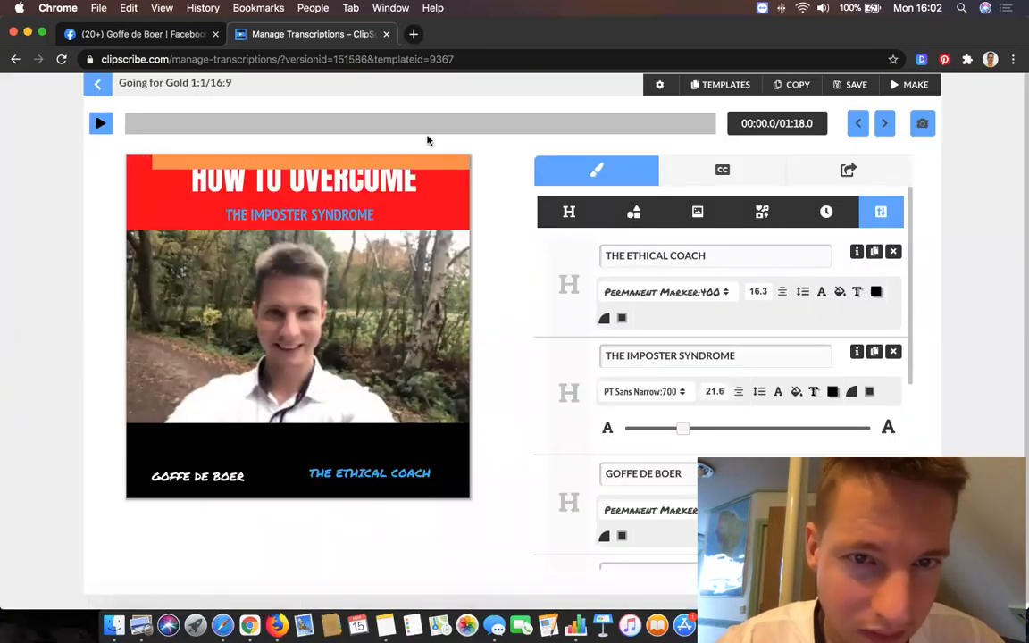
drag(396, 147, 397, 383)
drag(442, 441, 441, 432)
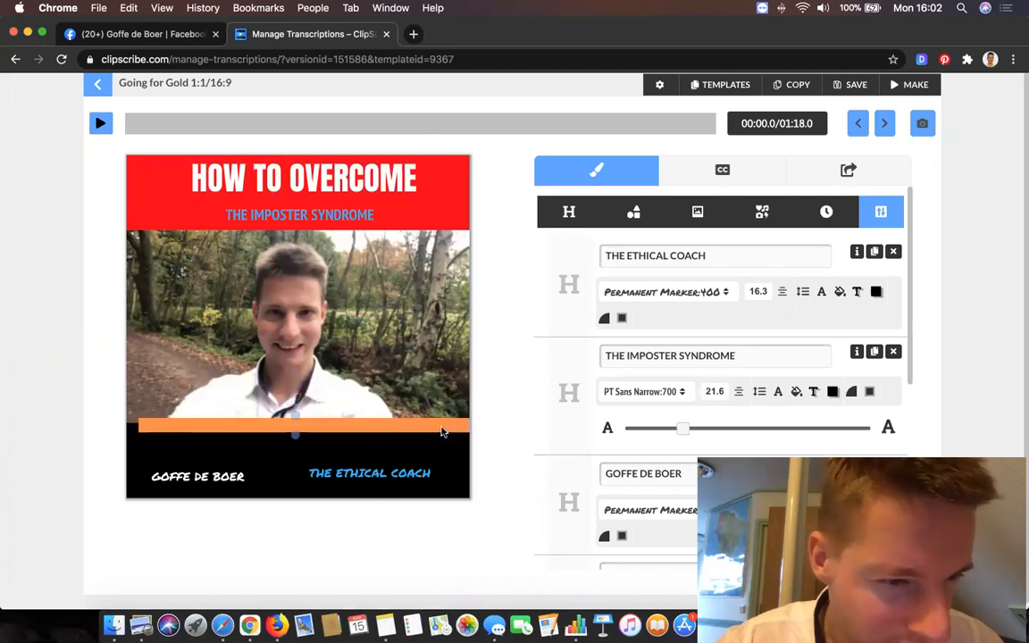